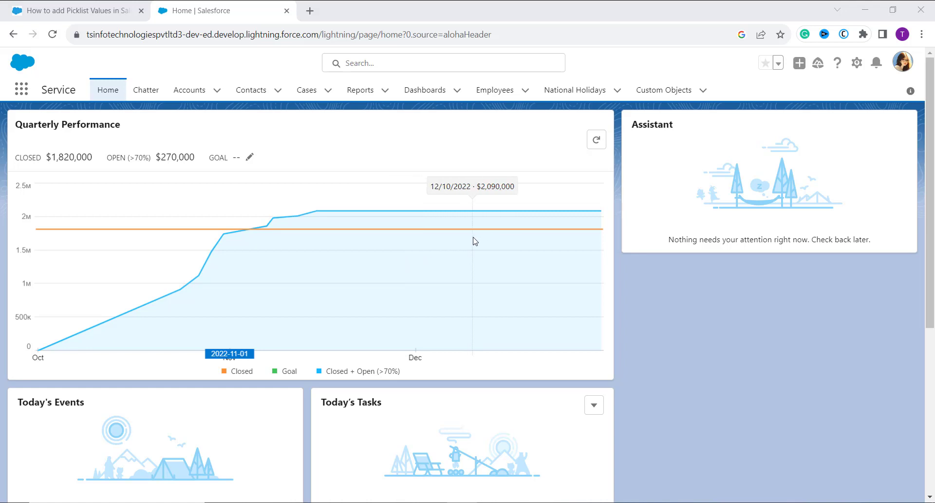
- Open Setup in a new tab, filter Object Manager for 'lead' and open Lead
{"action": "left_click", "coordinate": [861, 62]}
{"action": "left_click", "coordinate": [825, 115]}
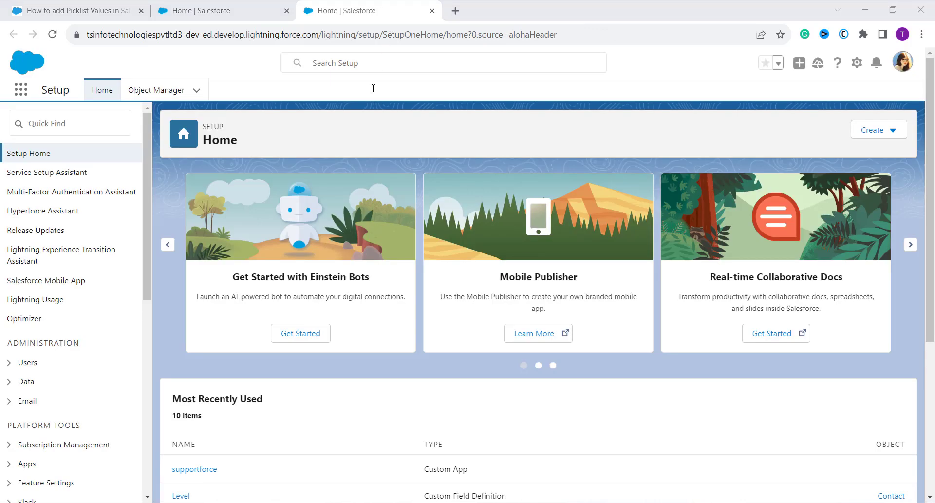
{"action": "left_click", "coordinate": [166, 91]}
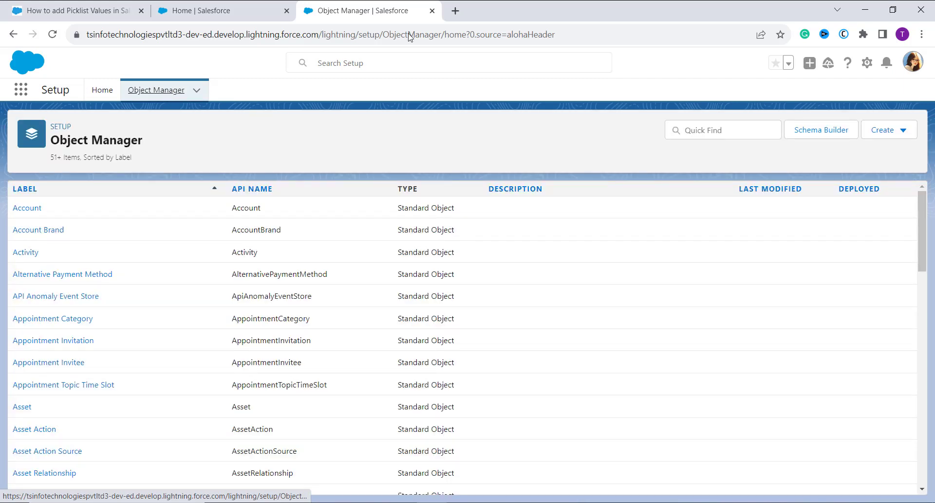
{"action": "left_click", "coordinate": [742, 126]}
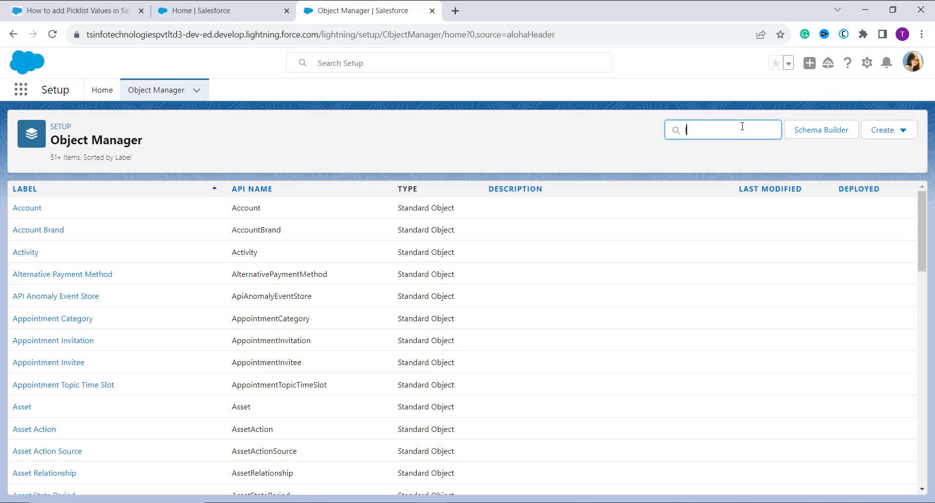
{"action": "type", "text": "lead"}
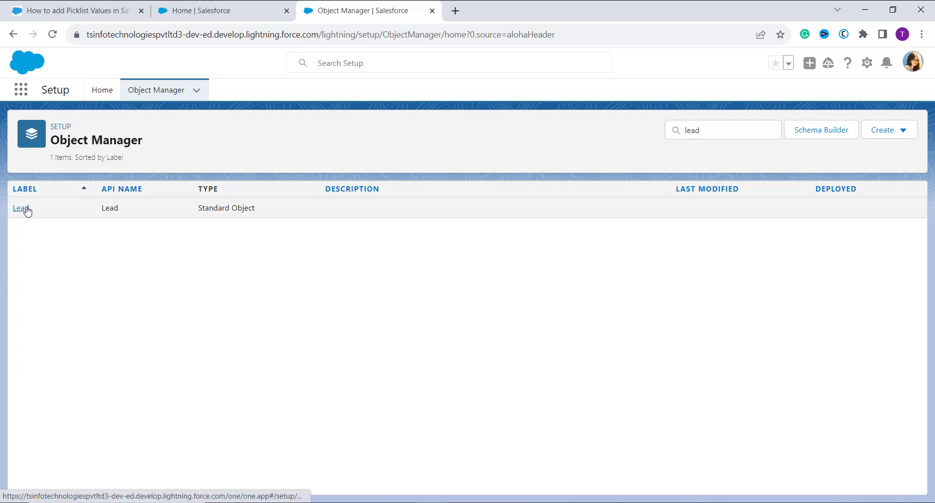
{"action": "left_click", "coordinate": [27, 210]}
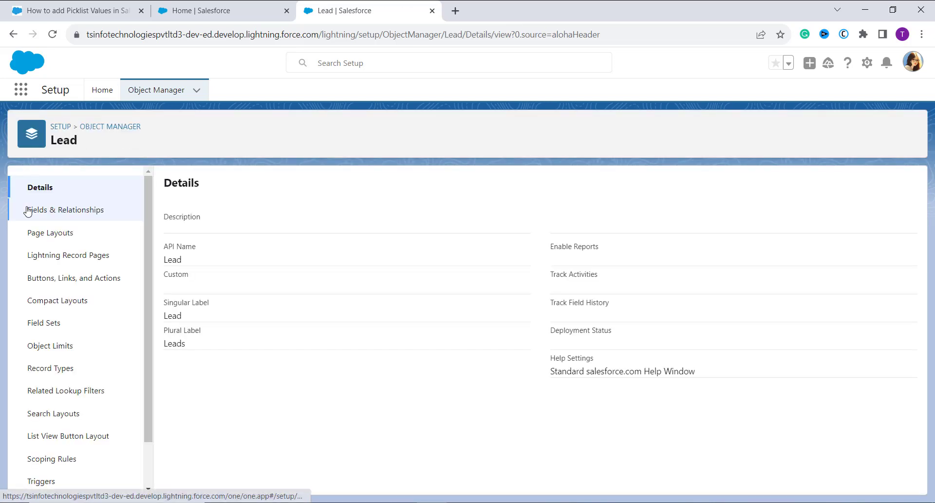
- Open the Lead Source field from the Lead object's Fields & Relationships list
{"action": "left_click", "coordinate": [86, 213]}
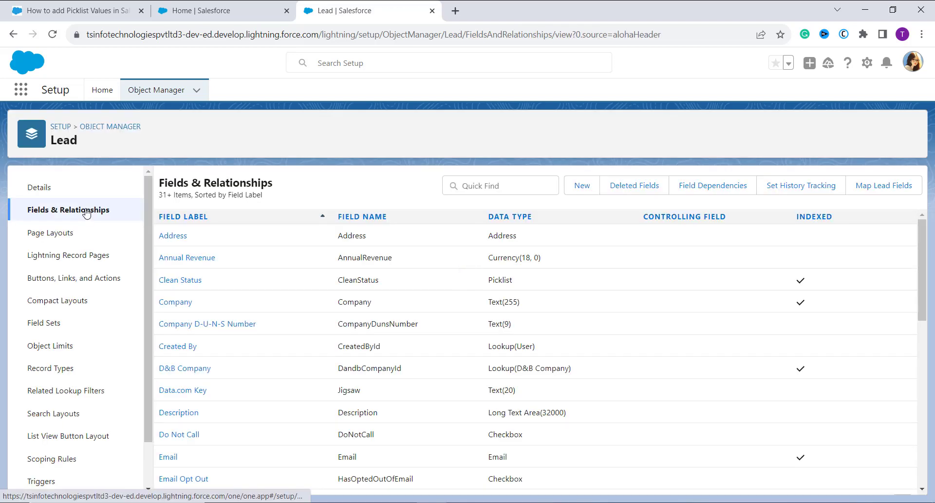
{"action": "scroll", "coordinate": [433, 298], "scroll_direction": "down", "scroll_amount": 1}
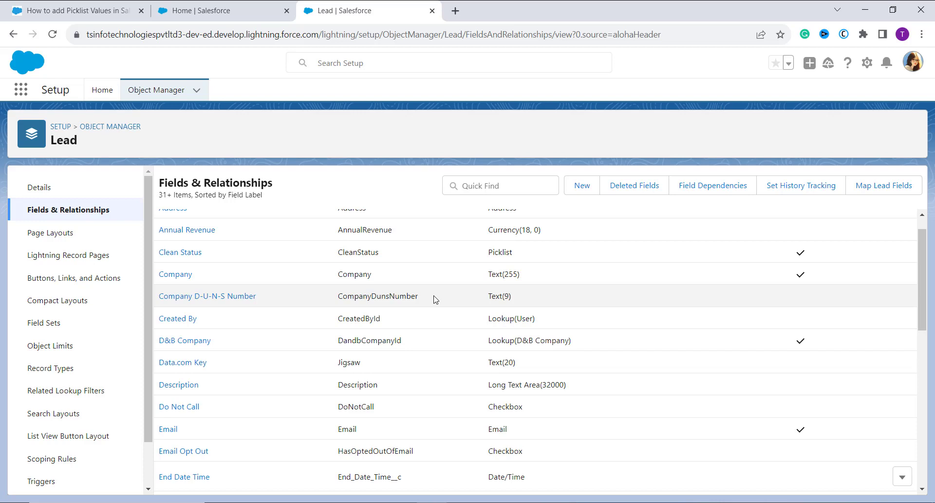
{"action": "scroll", "coordinate": [435, 299], "scroll_direction": "down", "scroll_amount": 5}
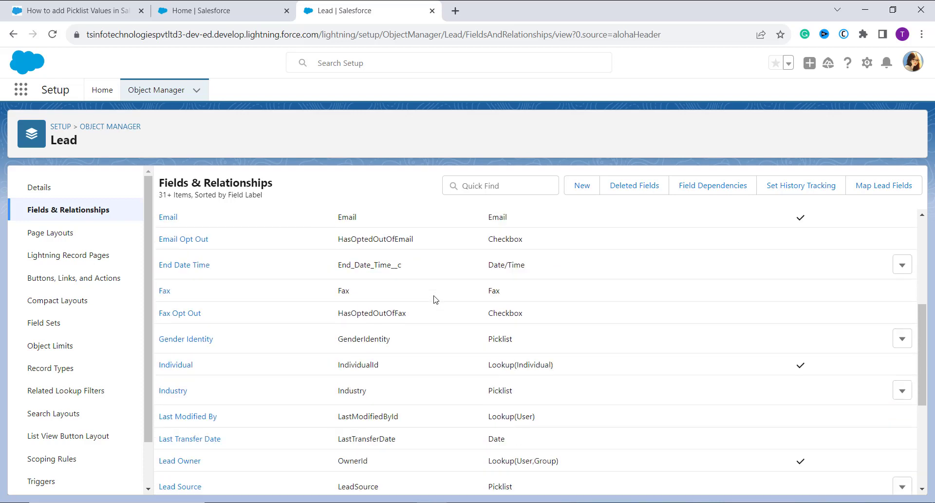
{"action": "scroll", "coordinate": [434, 299], "scroll_direction": "down", "scroll_amount": 2}
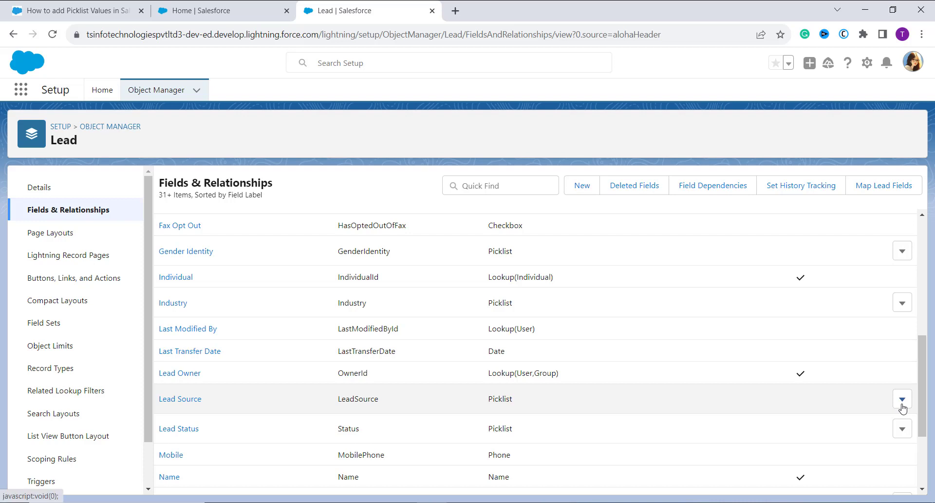
{"action": "left_click", "coordinate": [188, 403]}
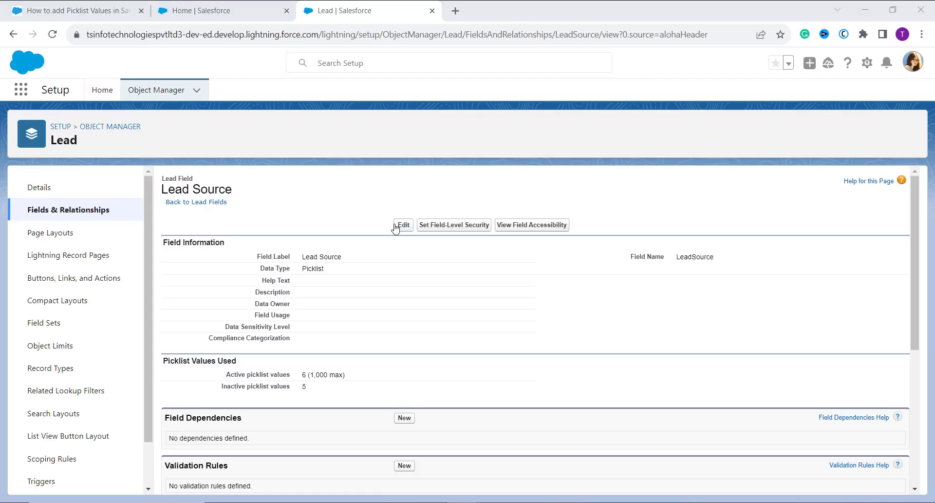
- Bring up the empty Add Picklist Values entry box for Account/Lead Source
{"action": "scroll", "coordinate": [394, 227], "scroll_direction": "down", "scroll_amount": 3}
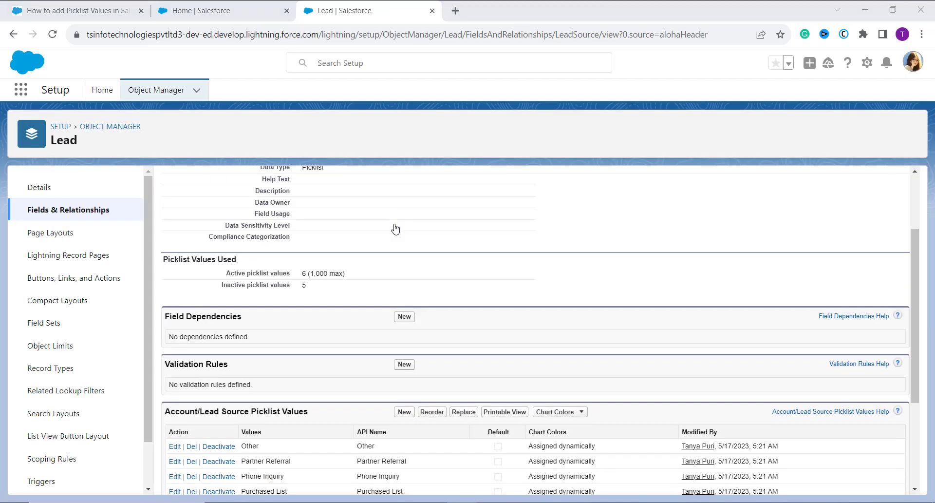
{"action": "scroll", "coordinate": [404, 348], "scroll_direction": "down", "scroll_amount": 1}
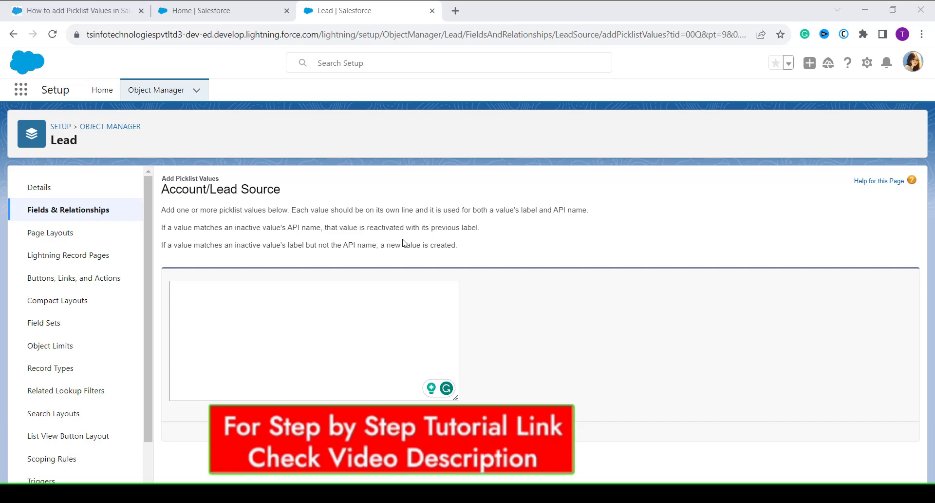
{"action": "left_click", "coordinate": [274, 296]}
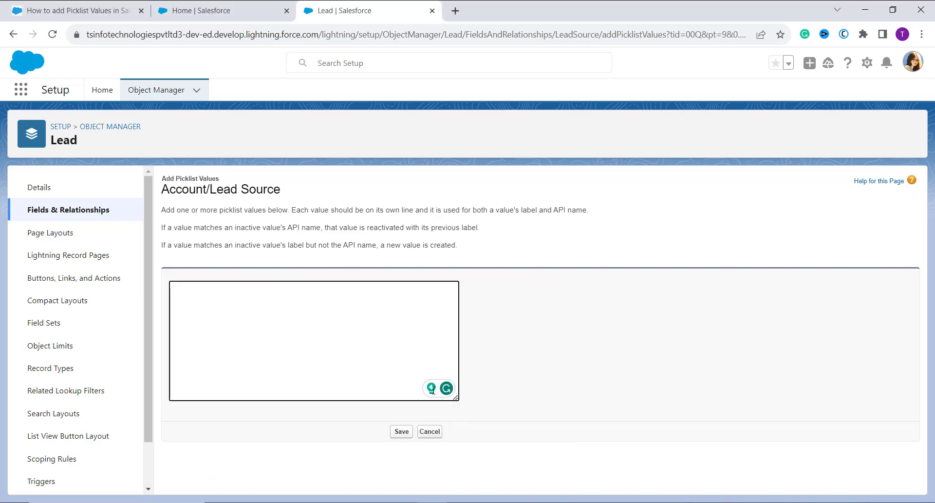
- Paste Event, Social Media, Inbound Call, Outbound Call and Trade Publication from Notepad into the box
{"action": "key", "text": "alt+Tab"}
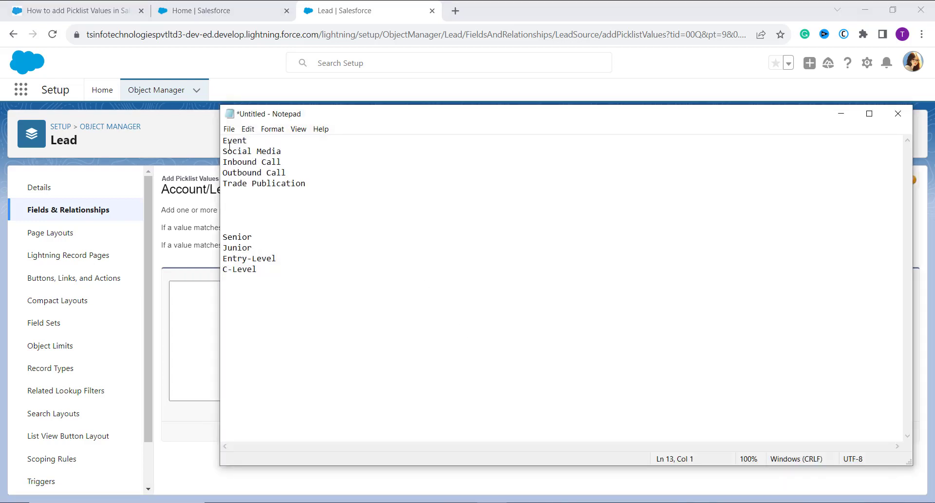
{"action": "left_click_drag", "start_coordinate": [223, 141], "coordinate": [316, 188]}
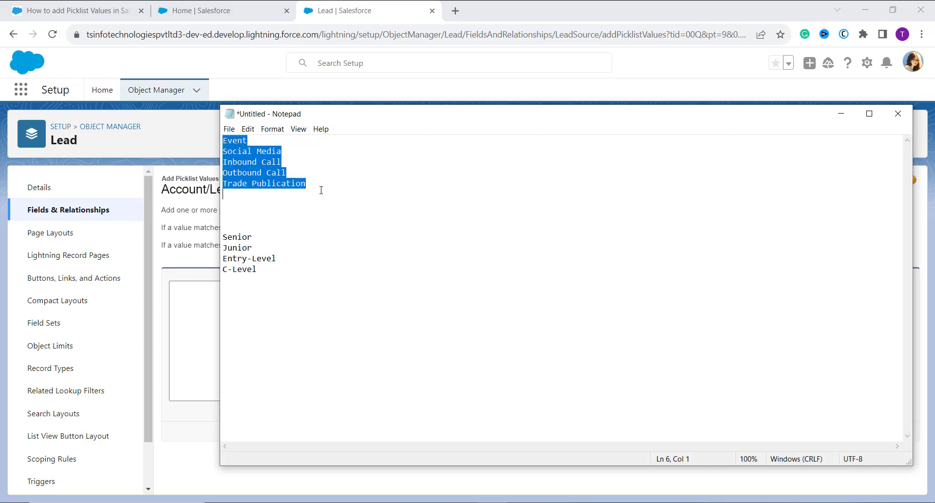
{"action": "left_click", "coordinate": [841, 114]}
{"action": "left_click", "coordinate": [343, 341]}
{"action": "type", "text": "Event Social Media Inbound Call Outbound Call Trade Publication"}
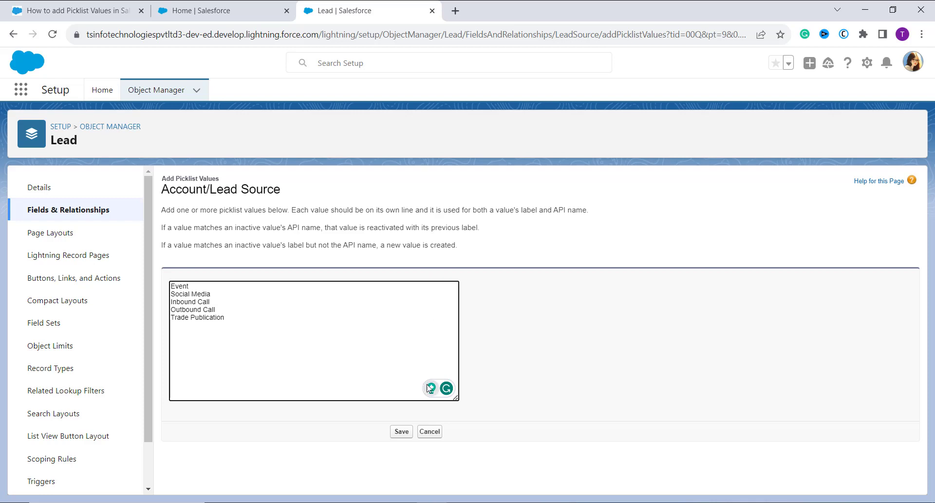
- Save the five new Lead Source values and review the resulting picklist values table
{"action": "left_click", "coordinate": [399, 433]}
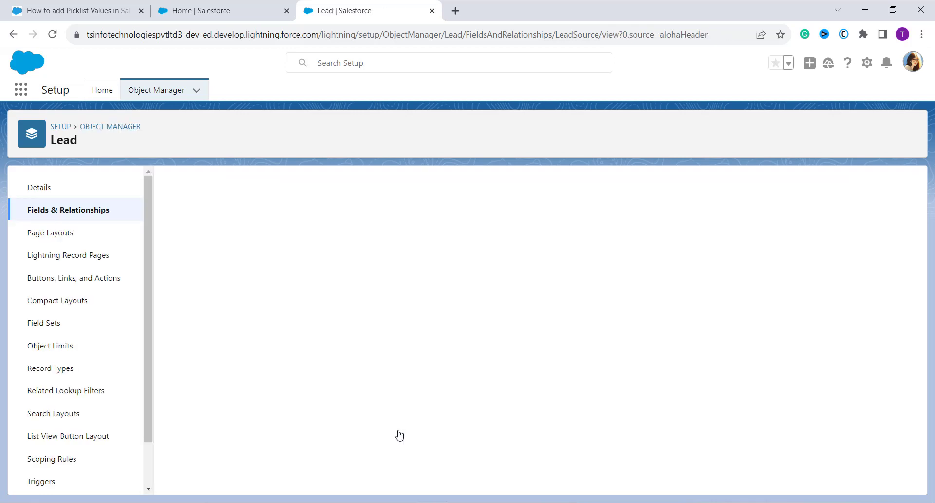
{"action": "scroll", "coordinate": [399, 433], "scroll_direction": "down", "scroll_amount": 4}
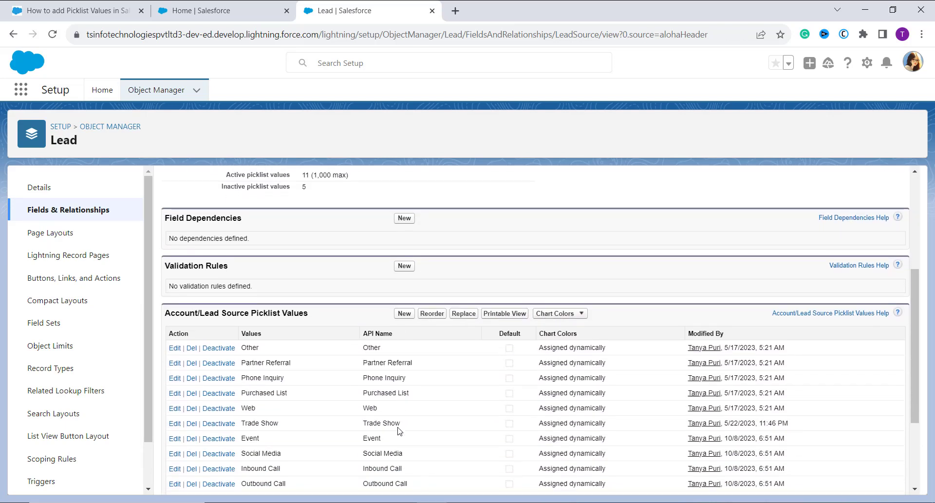
{"action": "scroll", "coordinate": [398, 430], "scroll_direction": "down", "scroll_amount": 3}
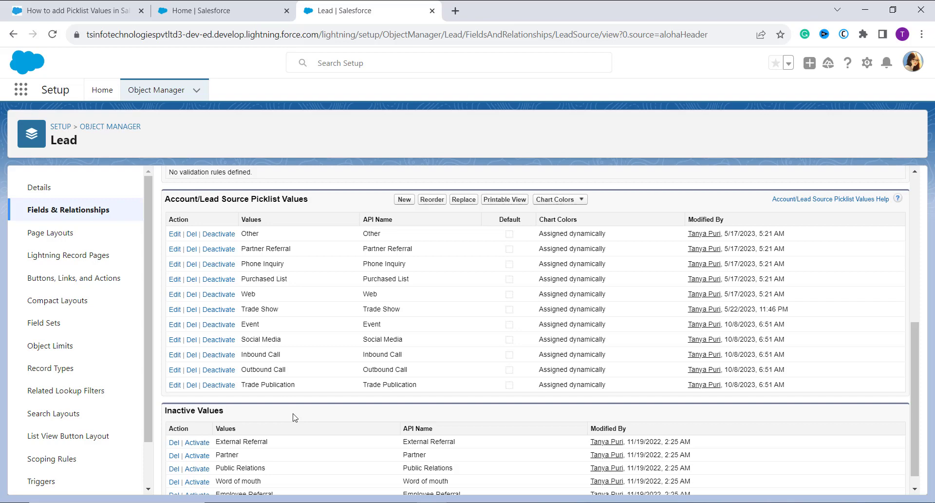
- Switch to Salesforce Classic and open Contacts > Fields under Build > Customize in Setup
{"action": "left_click", "coordinate": [914, 68]}
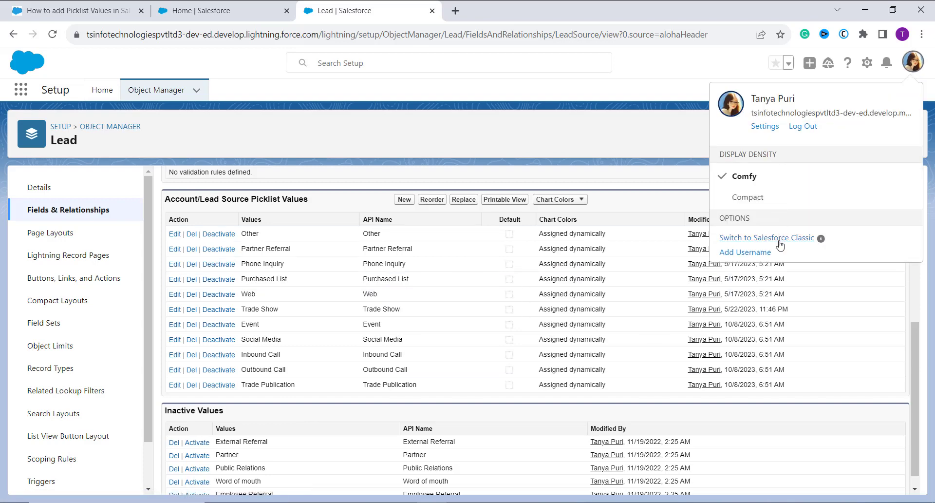
{"action": "left_click", "coordinate": [779, 238]}
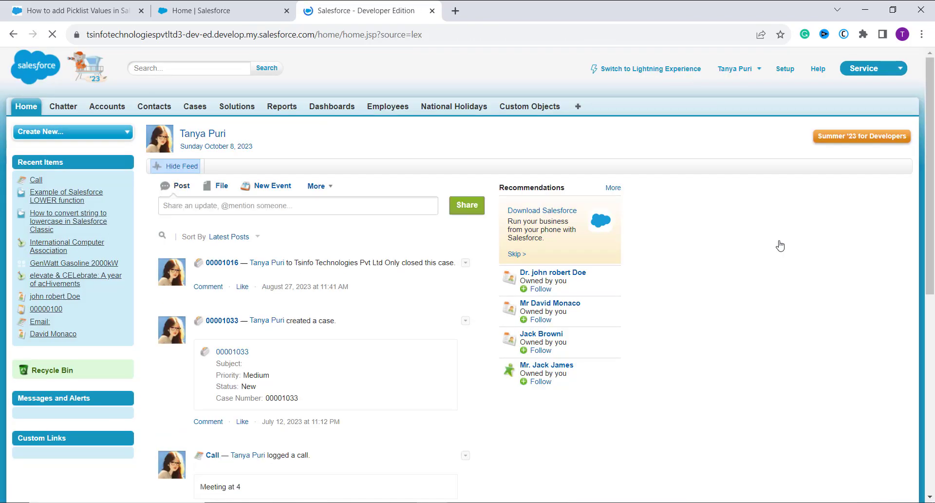
{"action": "left_click", "coordinate": [782, 72]}
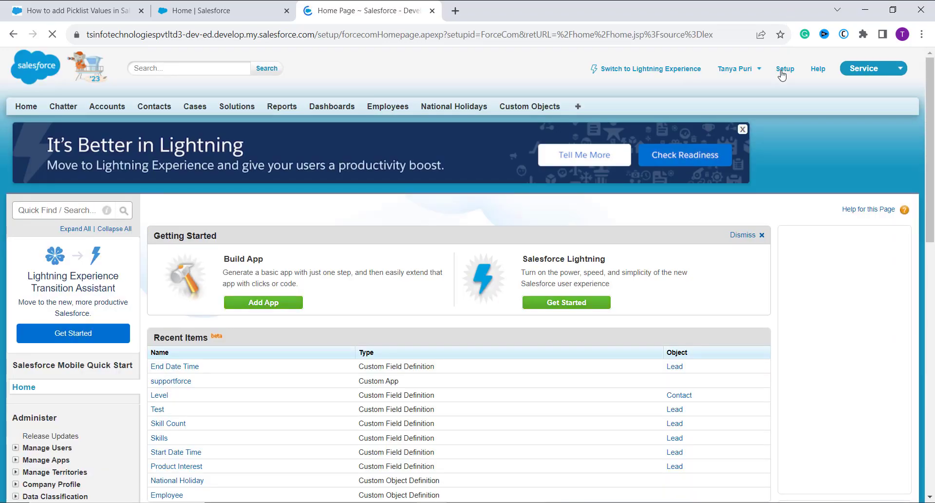
{"action": "scroll", "coordinate": [78, 282], "scroll_direction": "down", "scroll_amount": 5}
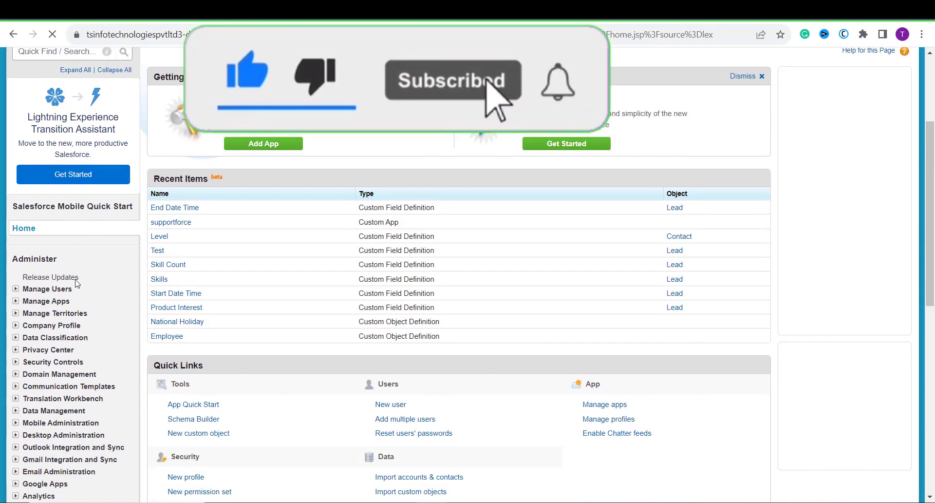
{"action": "scroll", "coordinate": [75, 282], "scroll_direction": "down", "scroll_amount": 7}
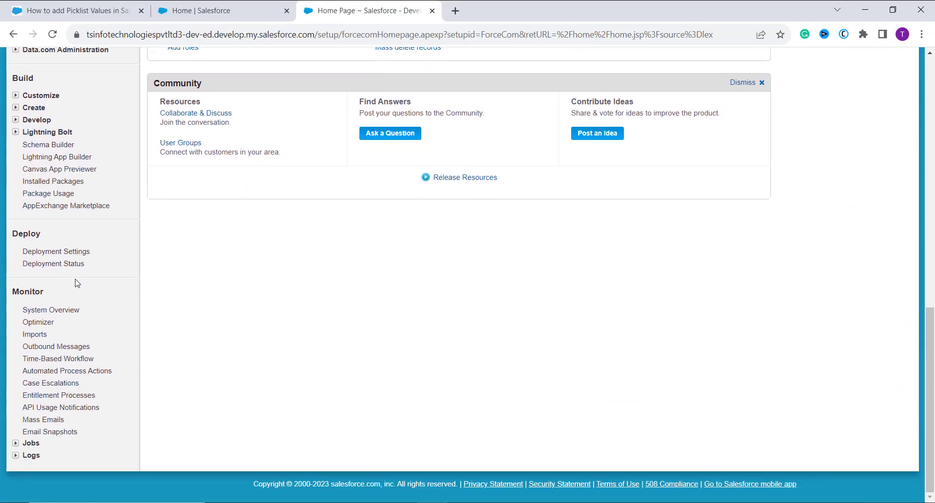
{"action": "left_click", "coordinate": [16, 96]}
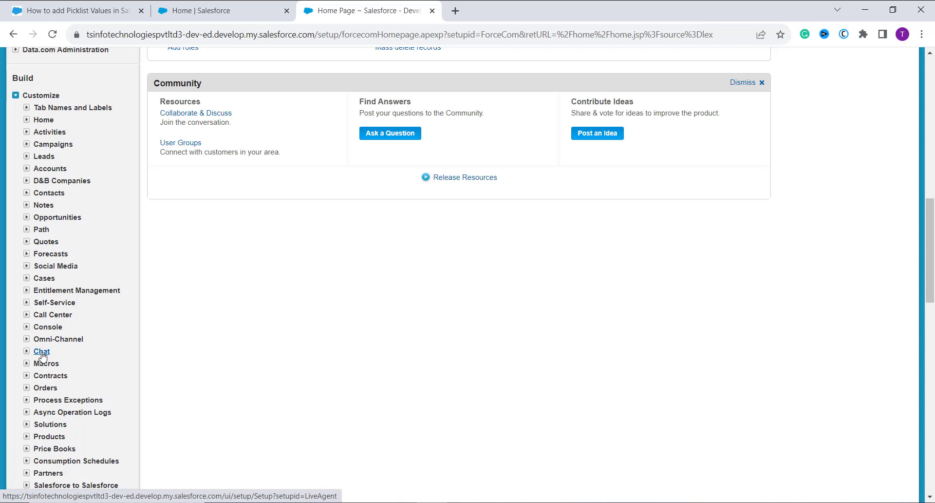
{"action": "left_click", "coordinate": [27, 194]}
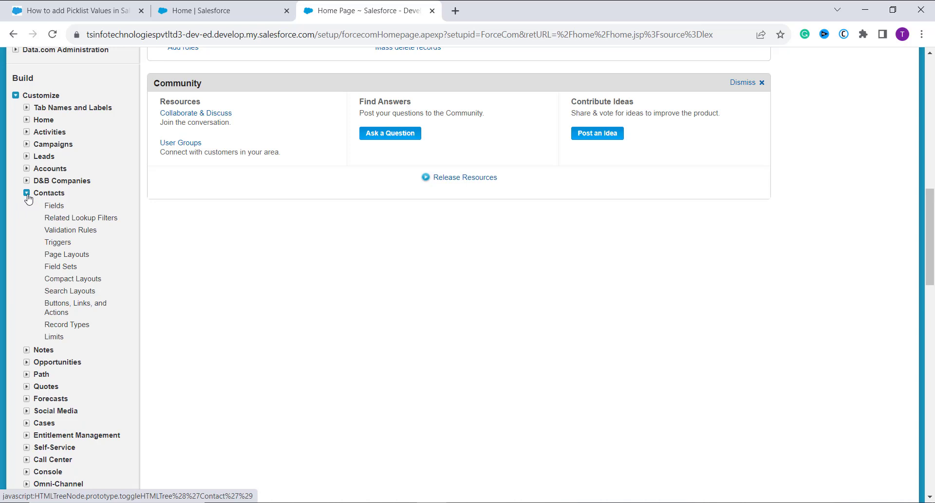
{"action": "left_click", "coordinate": [57, 206]}
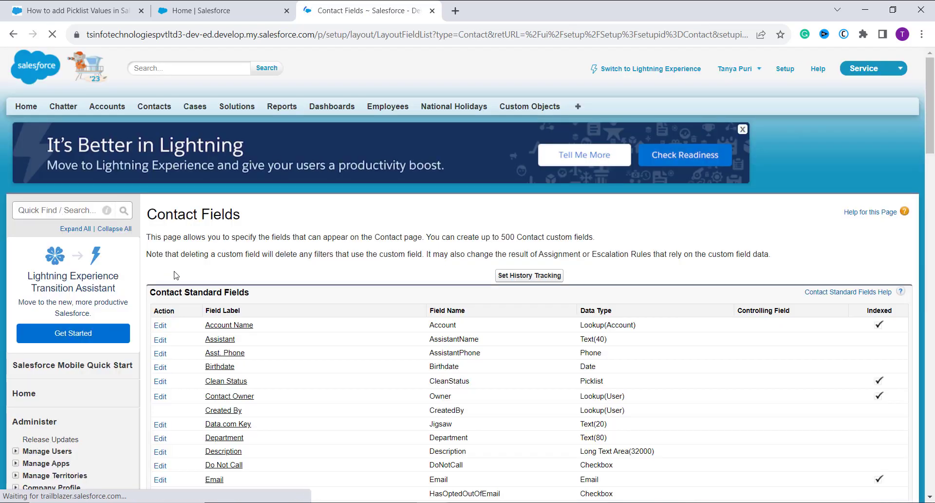
- Scroll down to Contact Custom Fields & Relationships and open the Level picklist field for editing
{"action": "scroll", "coordinate": [175, 275], "scroll_direction": "down", "scroll_amount": 2}
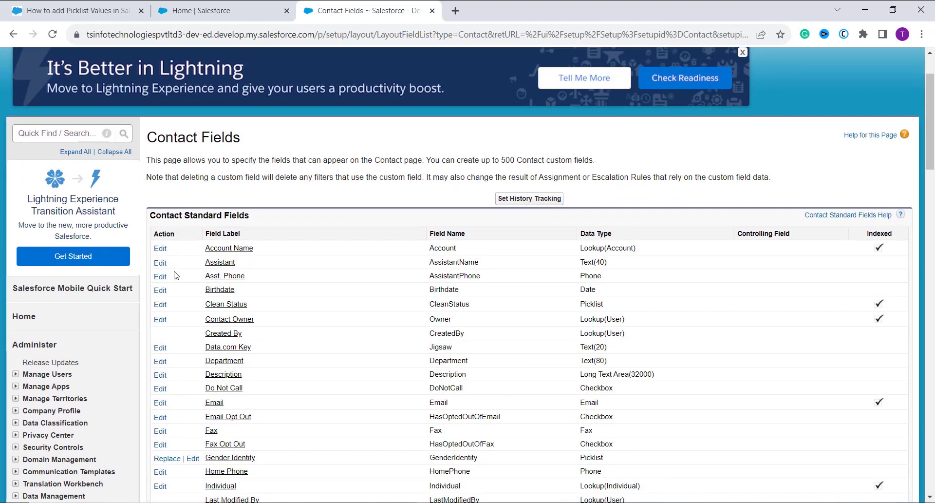
{"action": "scroll", "coordinate": [176, 276], "scroll_direction": "down", "scroll_amount": 3}
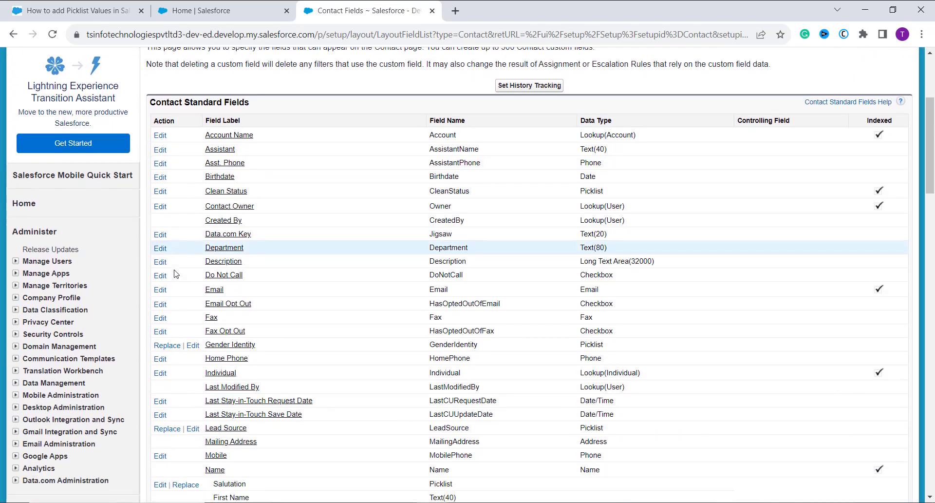
{"action": "scroll", "coordinate": [176, 273], "scroll_direction": "down", "scroll_amount": 2}
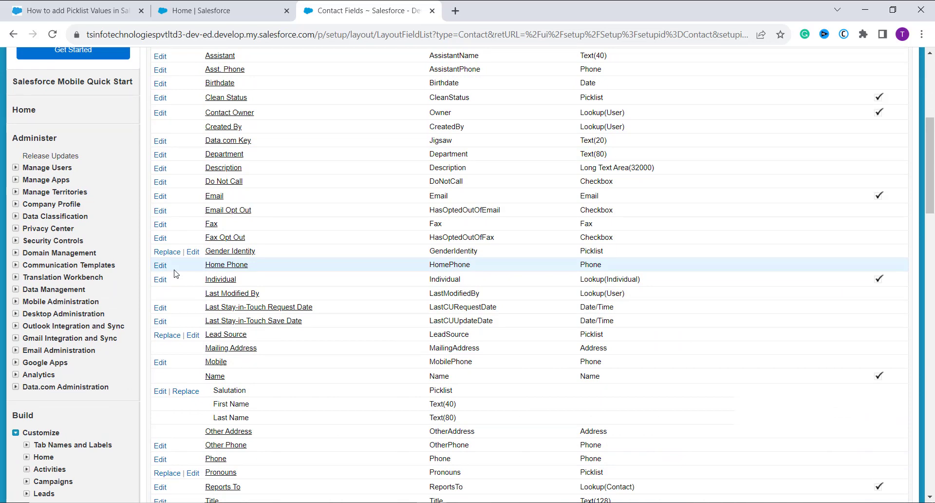
{"action": "scroll", "coordinate": [176, 273], "scroll_direction": "down", "scroll_amount": 1}
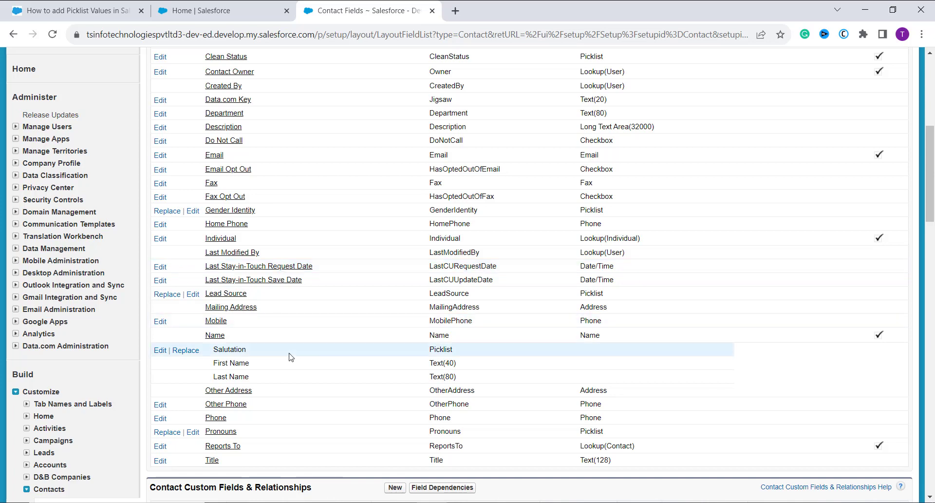
{"action": "scroll", "coordinate": [288, 357], "scroll_direction": "down", "scroll_amount": 4}
{"action": "scroll", "coordinate": [302, 329], "scroll_direction": "down", "scroll_amount": 1}
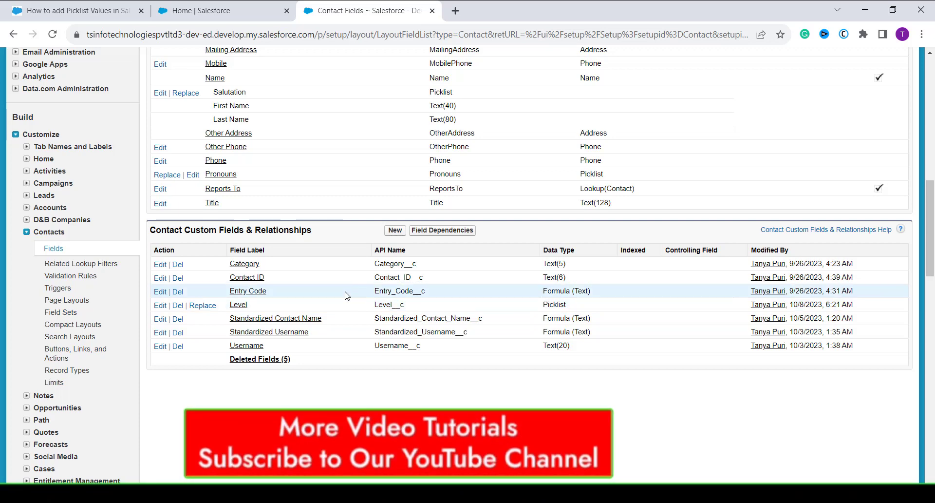
{"action": "left_click", "coordinate": [164, 308]}
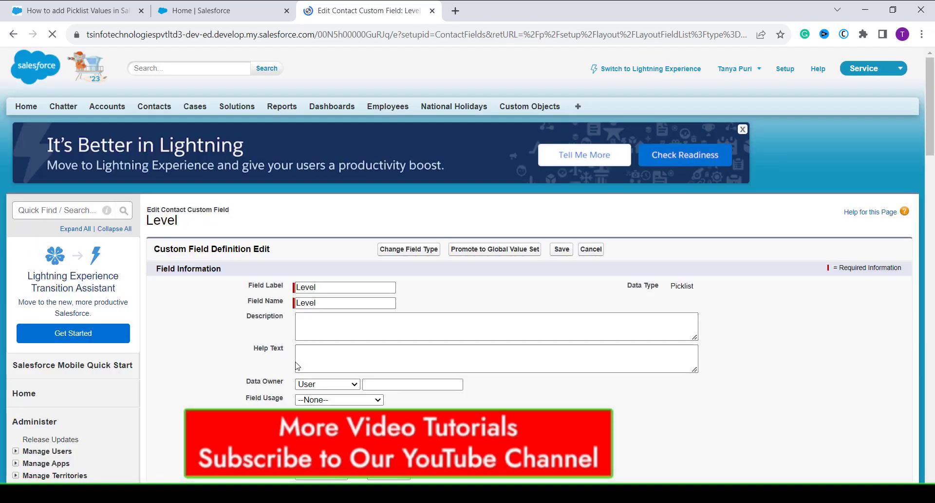
{"action": "scroll", "coordinate": [399, 380], "scroll_direction": "down", "scroll_amount": 5}
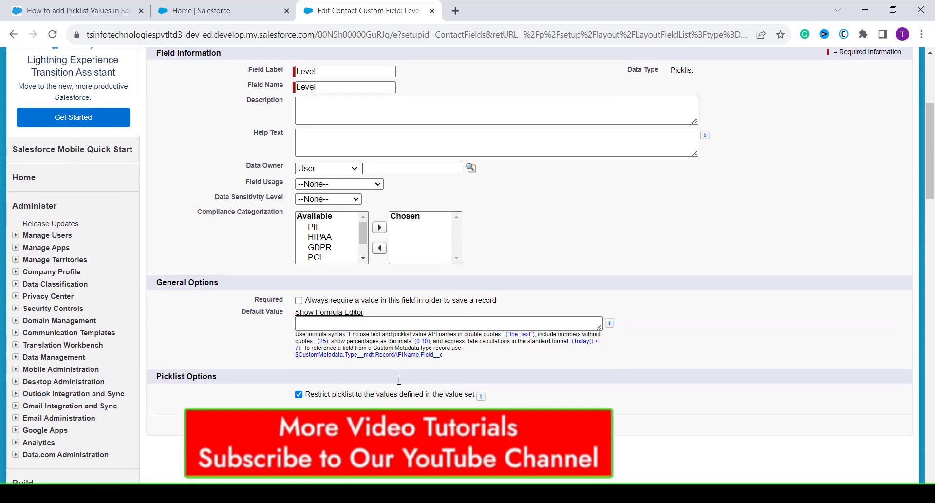
{"action": "key", "text": "alt+Left"}
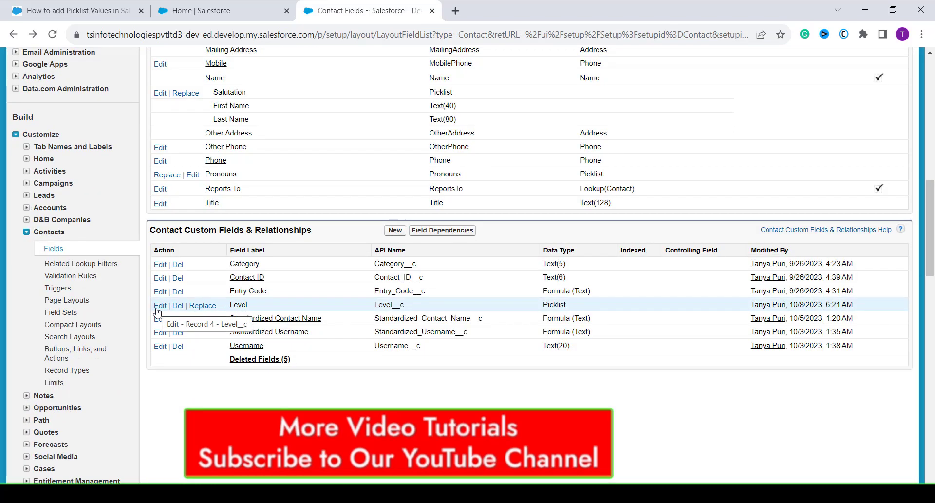
- Open the Level field's detail page and start adding new picklist values
{"action": "left_click", "coordinate": [243, 306]}
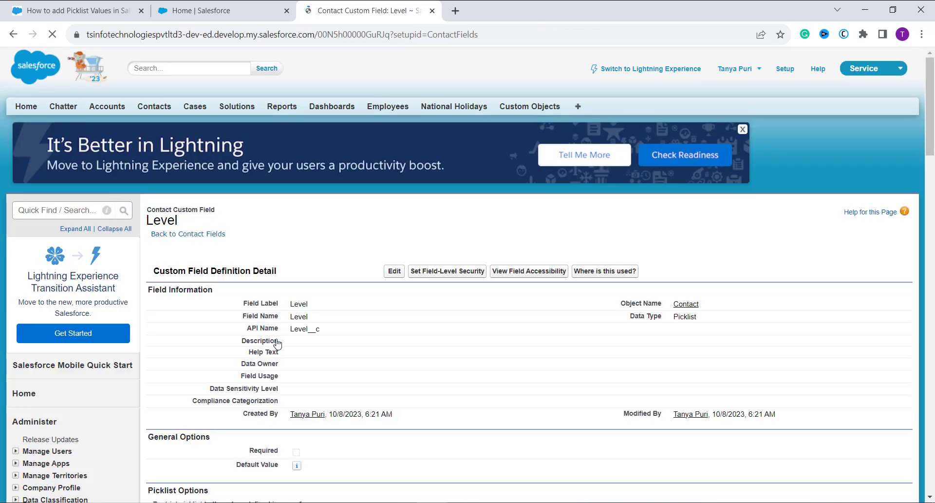
{"action": "scroll", "coordinate": [277, 341], "scroll_direction": "down", "scroll_amount": 6}
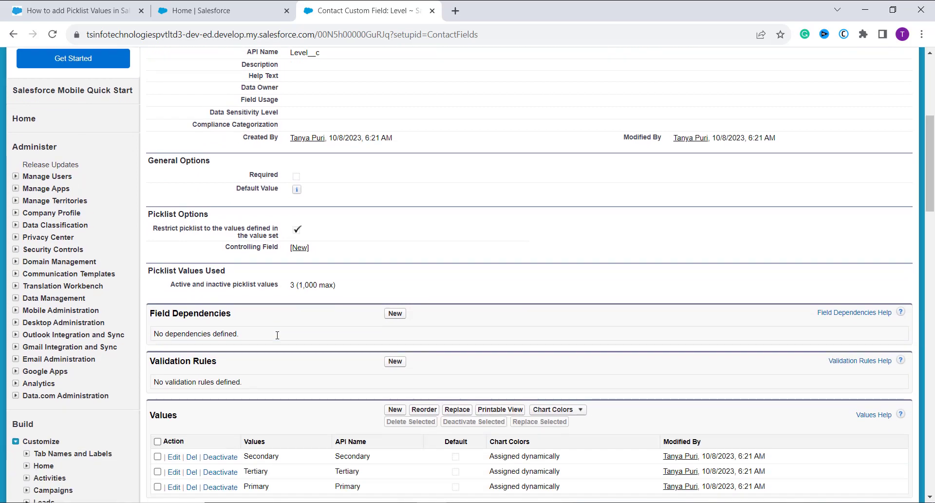
{"action": "scroll", "coordinate": [277, 335], "scroll_direction": "down", "scroll_amount": 4}
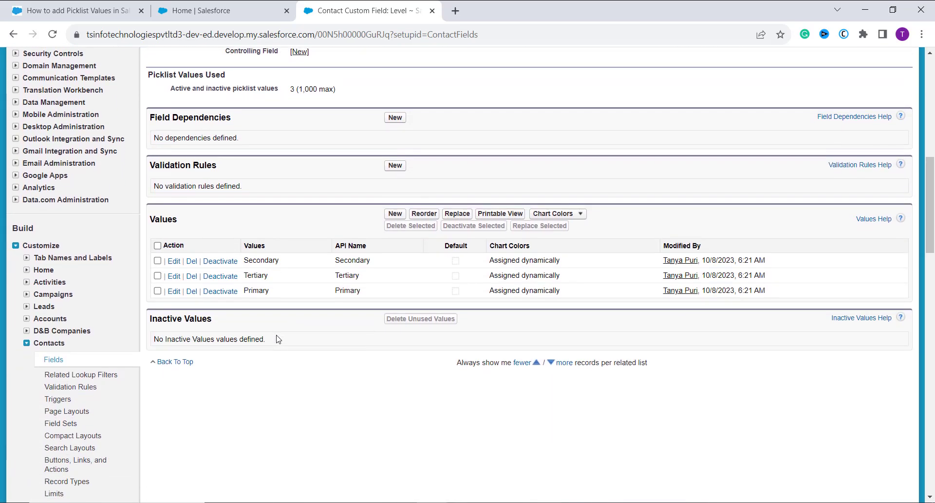
{"action": "scroll", "coordinate": [278, 338], "scroll_direction": "down", "scroll_amount": 1}
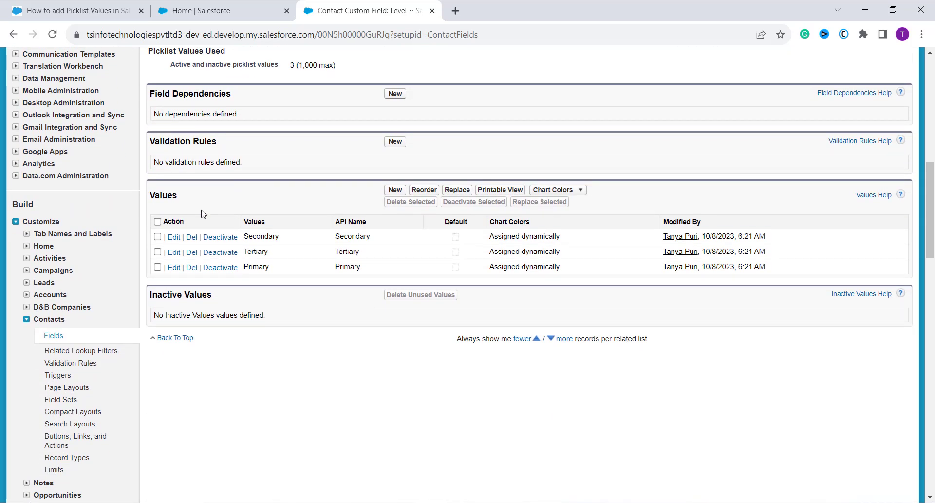
{"action": "left_click", "coordinate": [395, 190]}
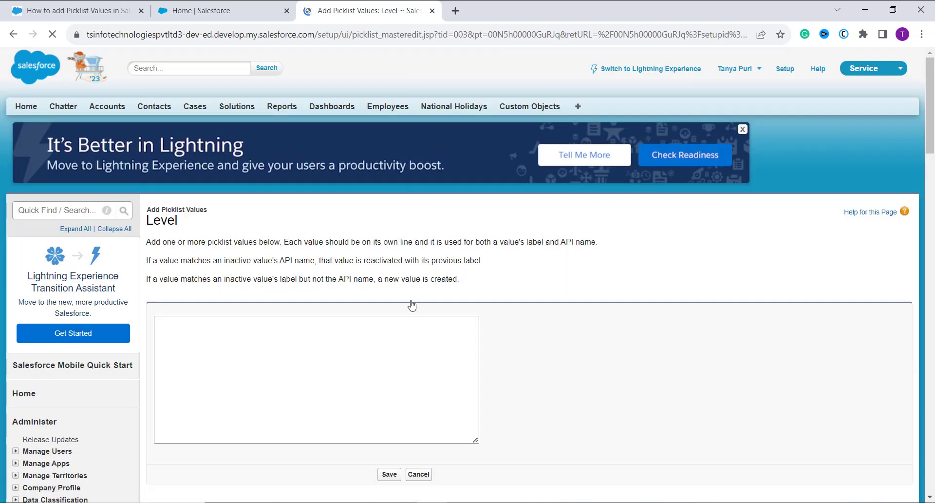
- Paste Senior, Junior, Entry-Level and C-Level from Notepad into the Level values box
{"action": "scroll", "coordinate": [412, 306], "scroll_direction": "down", "scroll_amount": 1}
{"action": "left_click", "coordinate": [344, 340]}
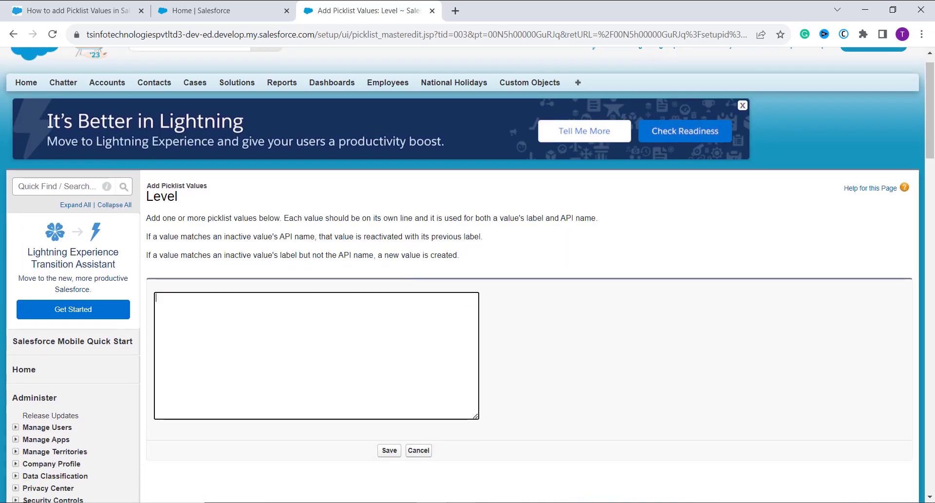
{"action": "left_click", "coordinate": [428, 469]}
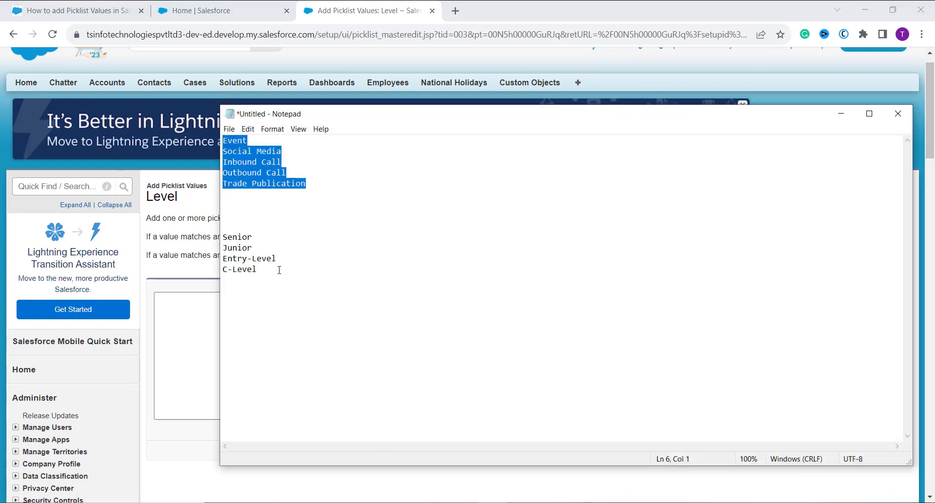
{"action": "left_click_drag", "start_coordinate": [267, 273], "coordinate": [224, 227]}
{"action": "key", "text": "ctrl+c"}
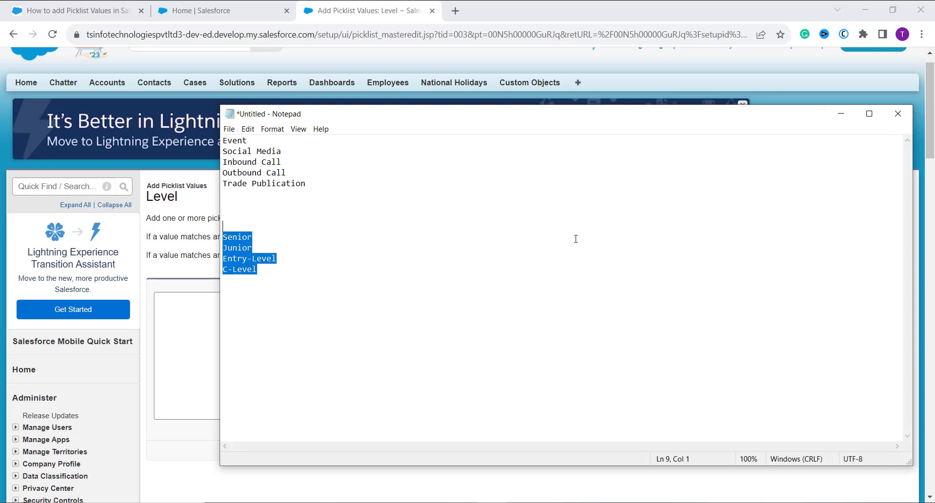
{"action": "left_click", "coordinate": [841, 114]}
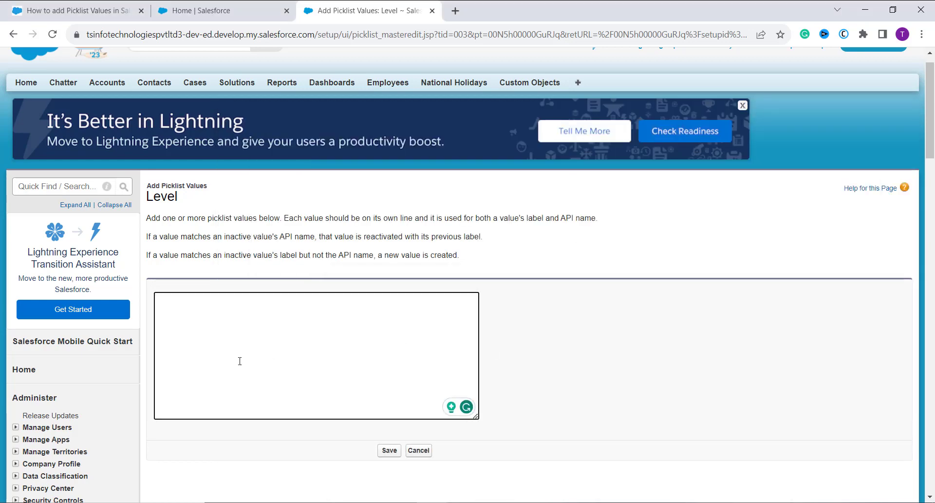
{"action": "key", "text": "ctrl+v"}
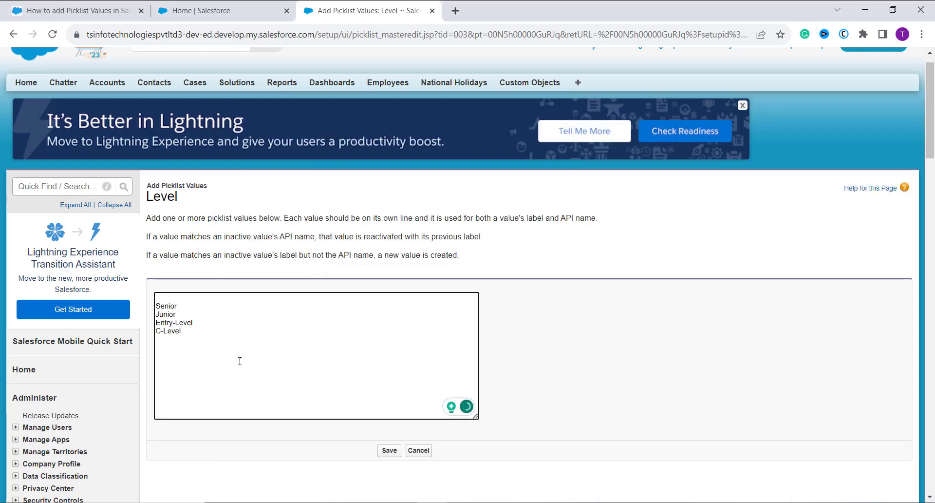
- Remove the blank first line and save, leaving Level with seven values
{"action": "left_click", "coordinate": [156, 306]}
{"action": "key", "text": "BackSpace"}
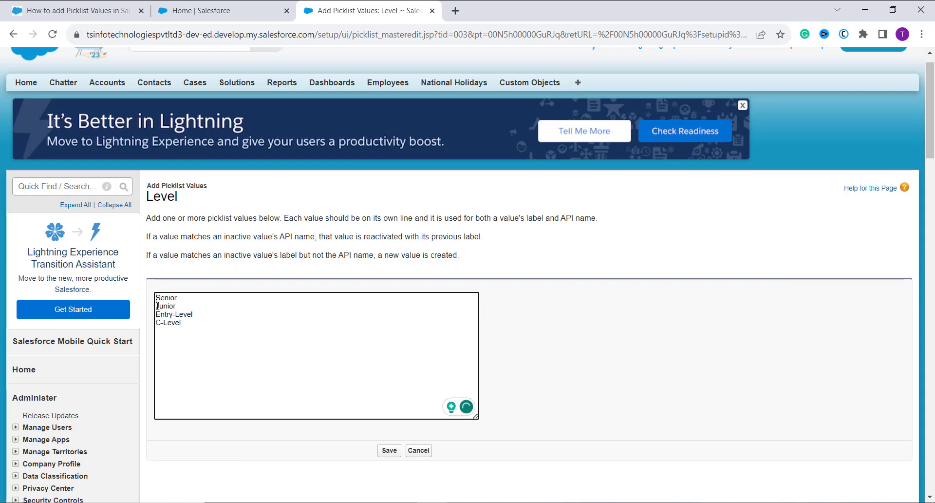
{"action": "left_click", "coordinate": [393, 451]}
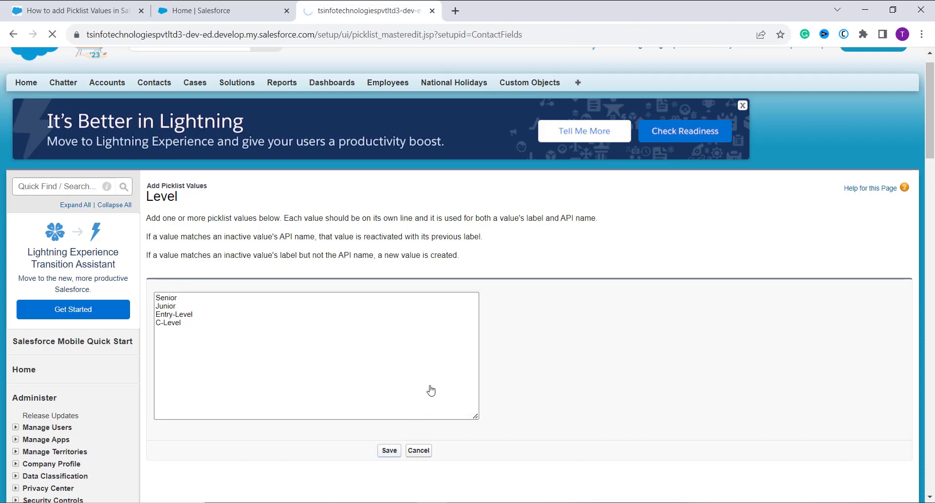
{"action": "scroll", "coordinate": [430, 389], "scroll_direction": "down", "scroll_amount": 3}
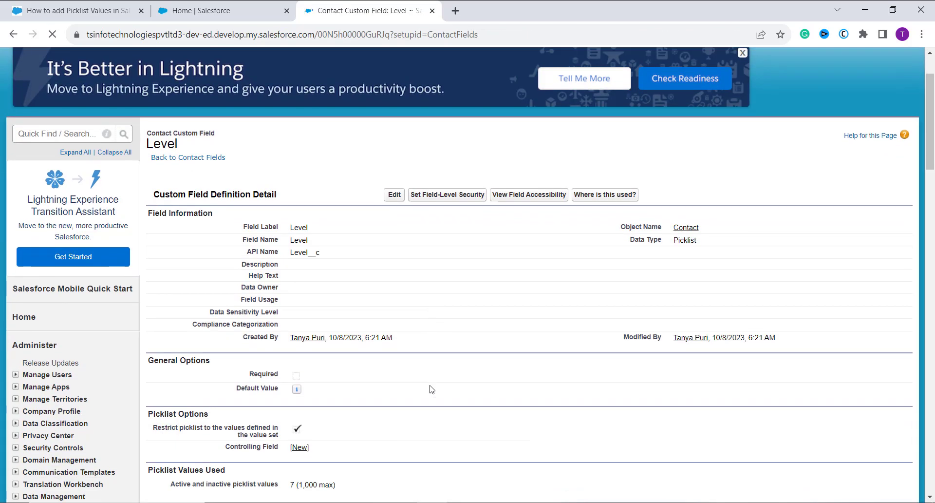
{"action": "scroll", "coordinate": [430, 390], "scroll_direction": "down", "scroll_amount": 6}
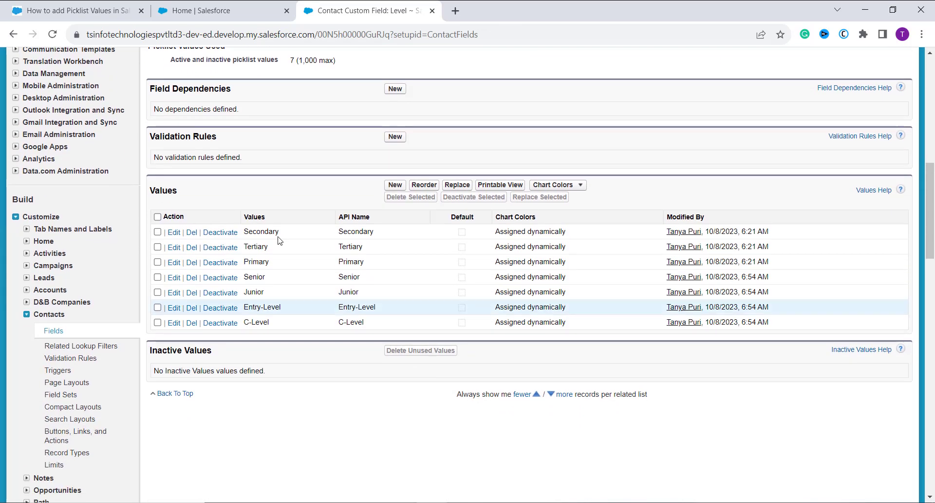